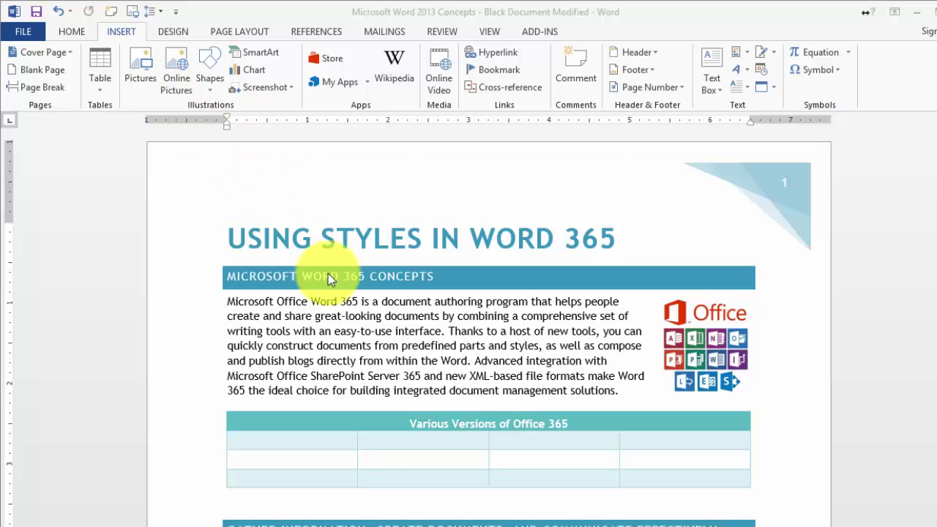
# Switch to the Page Layout ribbon and put the cursor in the first body paragraph.
pyautogui.click(247, 32)
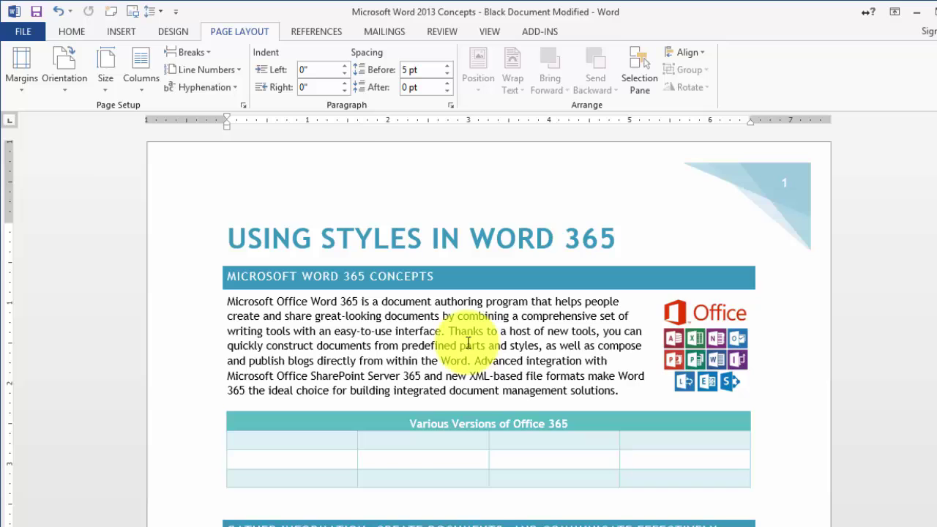
pyautogui.click(444, 345)
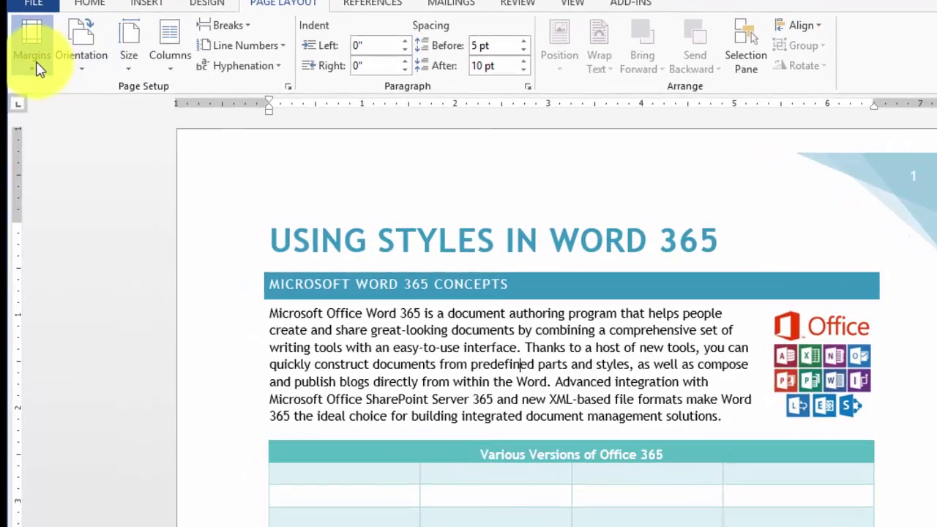
# Apply the Narrow margin preset, 0.5" on every side.
pyautogui.click(35, 86)
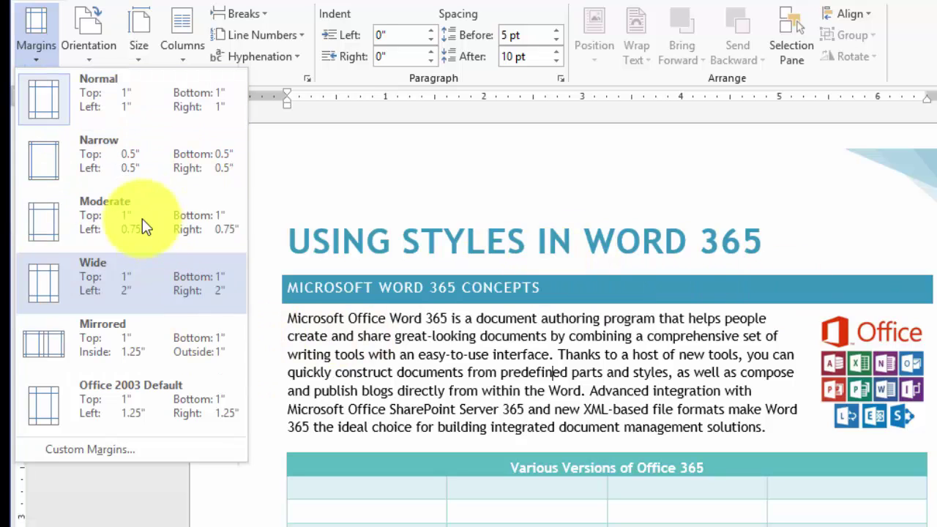
pyautogui.click(105, 165)
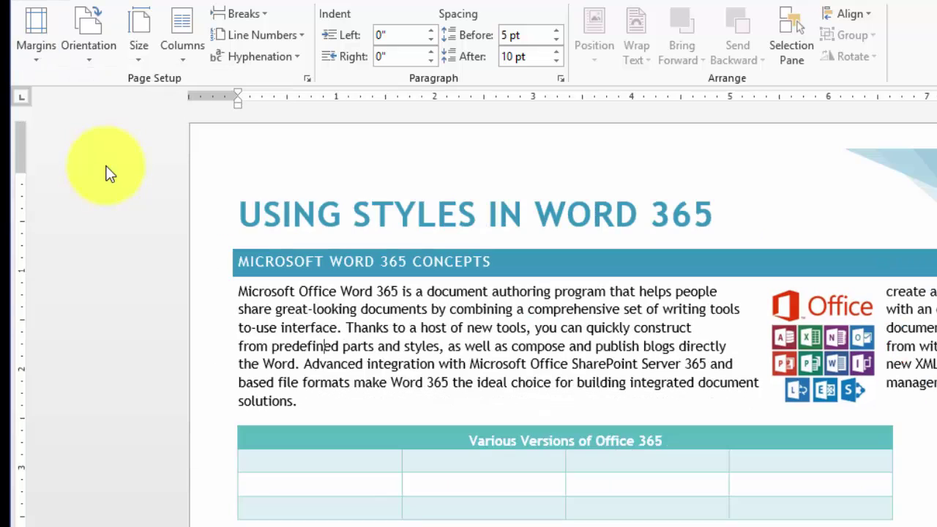
pyautogui.click(35, 57)
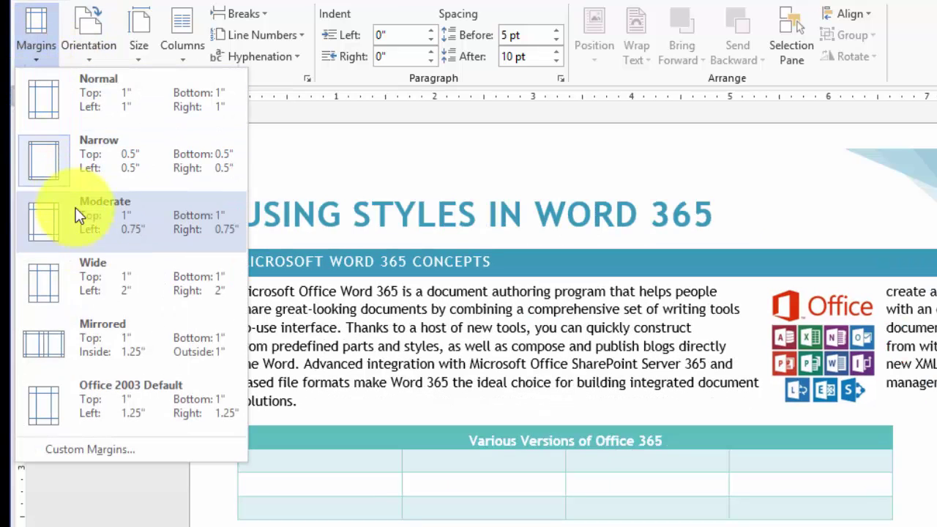
pyautogui.click(97, 456)
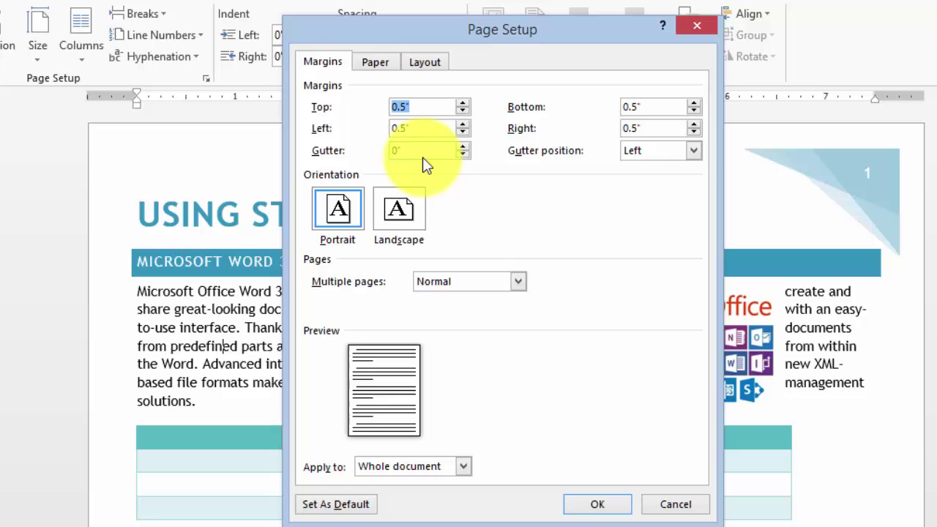
pyautogui.click(373, 63)
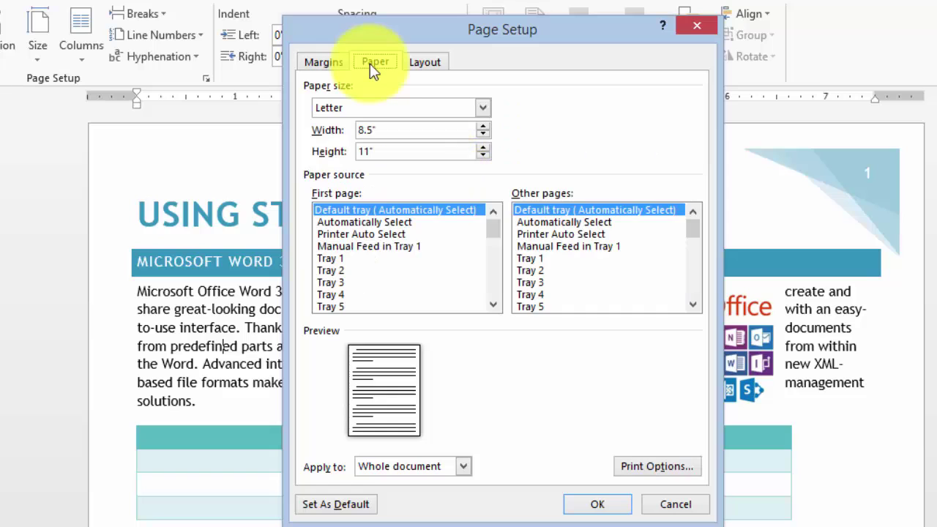
pyautogui.click(428, 65)
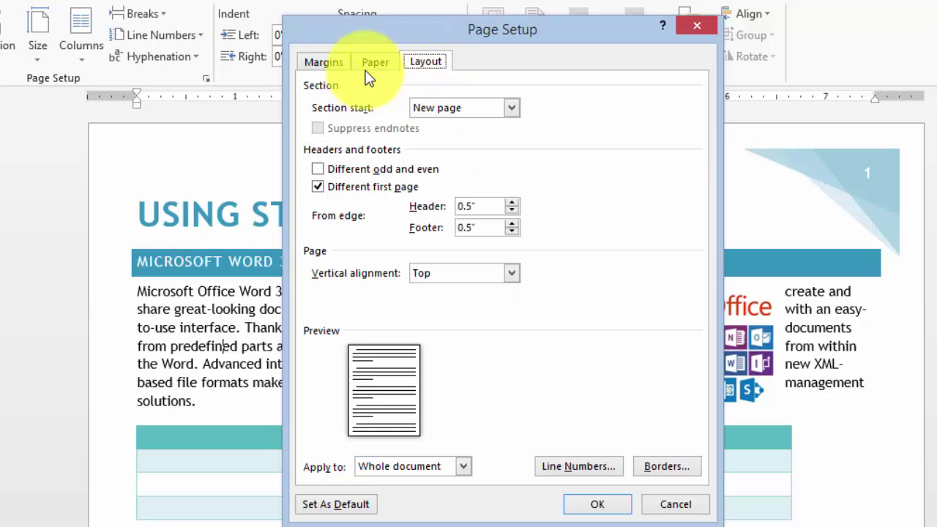
pyautogui.click(326, 64)
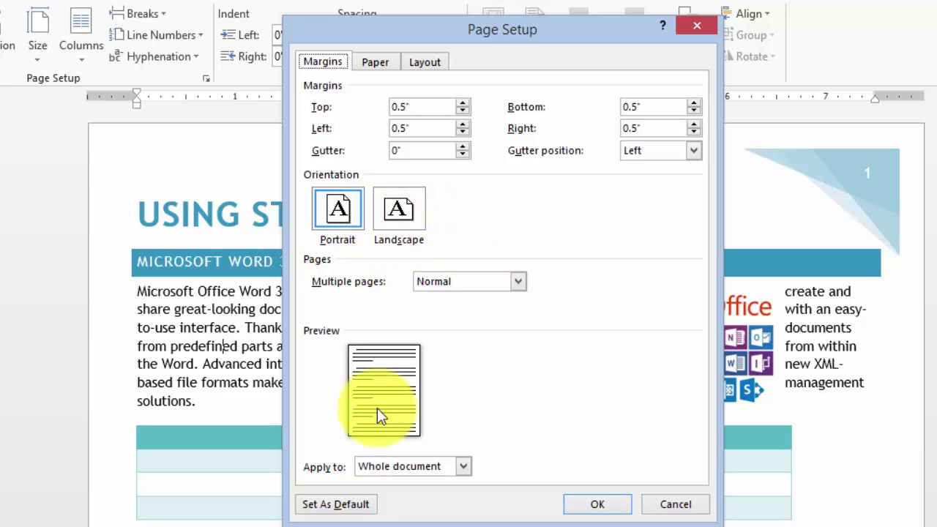
pyautogui.click(419, 468)
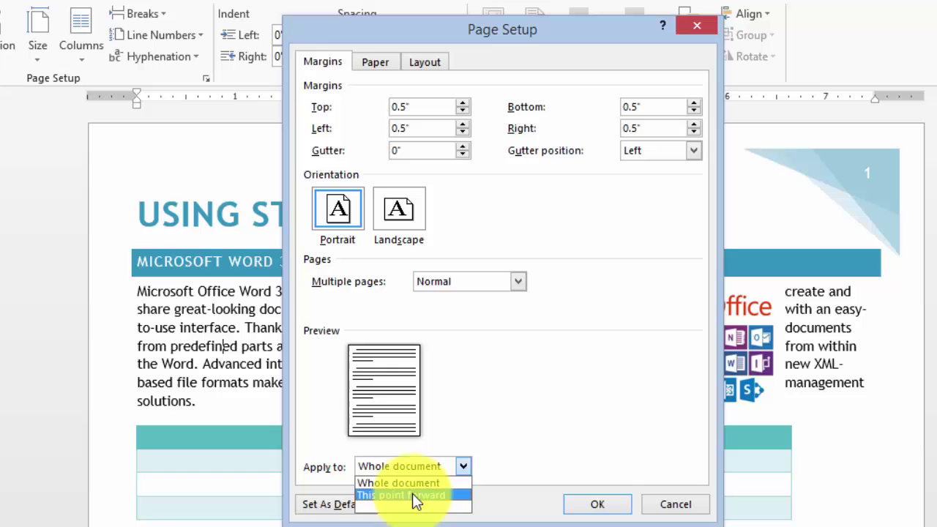
pyautogui.click(545, 378)
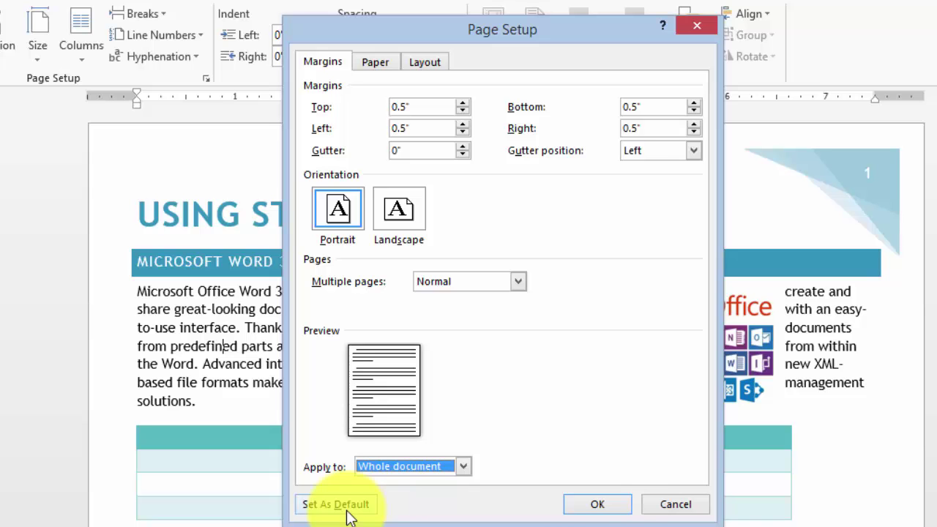
pyautogui.click(599, 505)
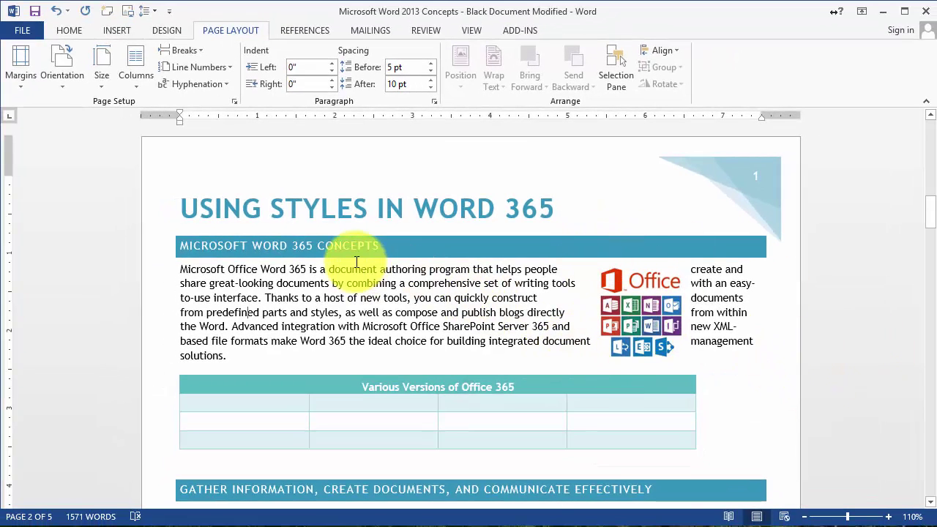
pyautogui.click(73, 85)
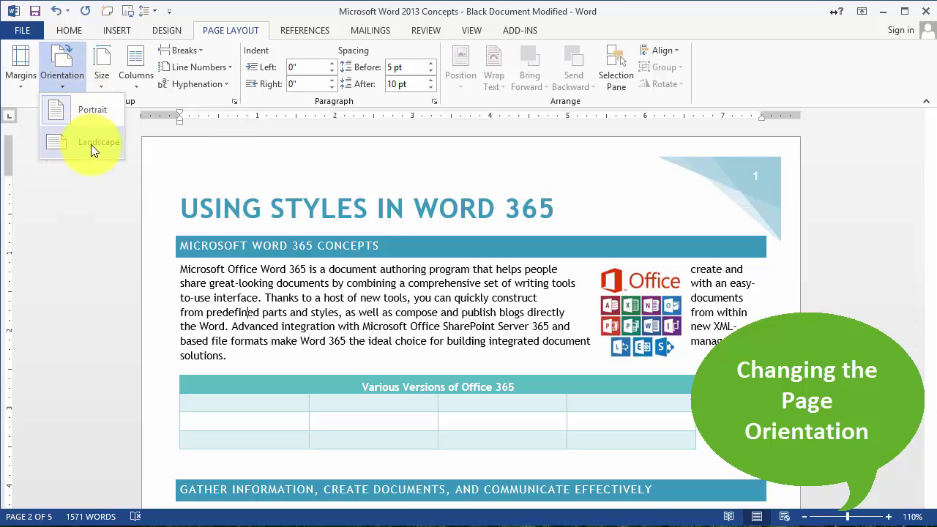
pyautogui.click(805, 517)
pyautogui.click(804, 517)
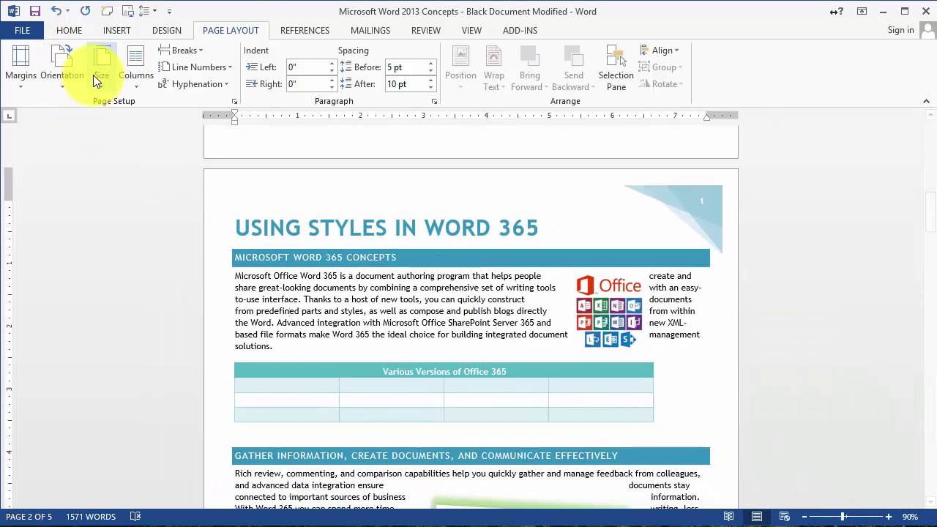
pyautogui.click(71, 77)
pyautogui.click(86, 142)
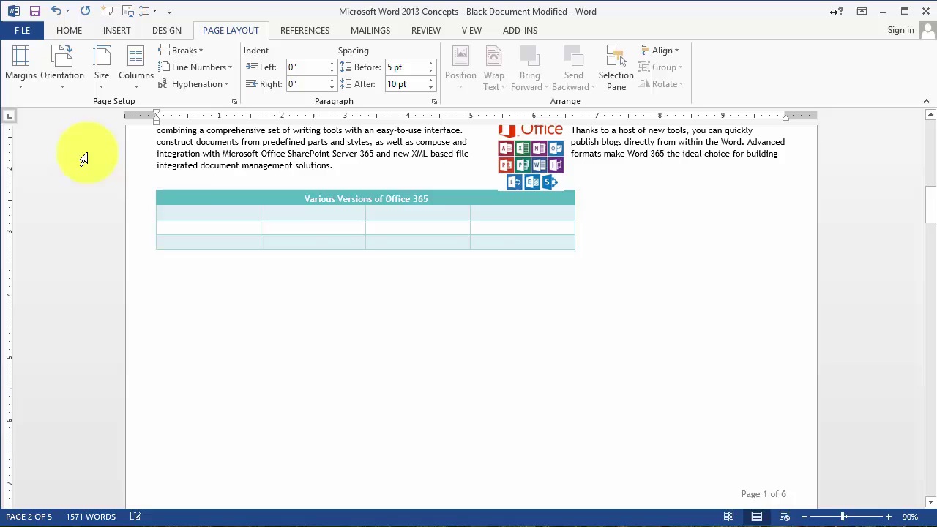
pyautogui.scroll(5, 682, 291)
pyautogui.scroll(3, 681, 292)
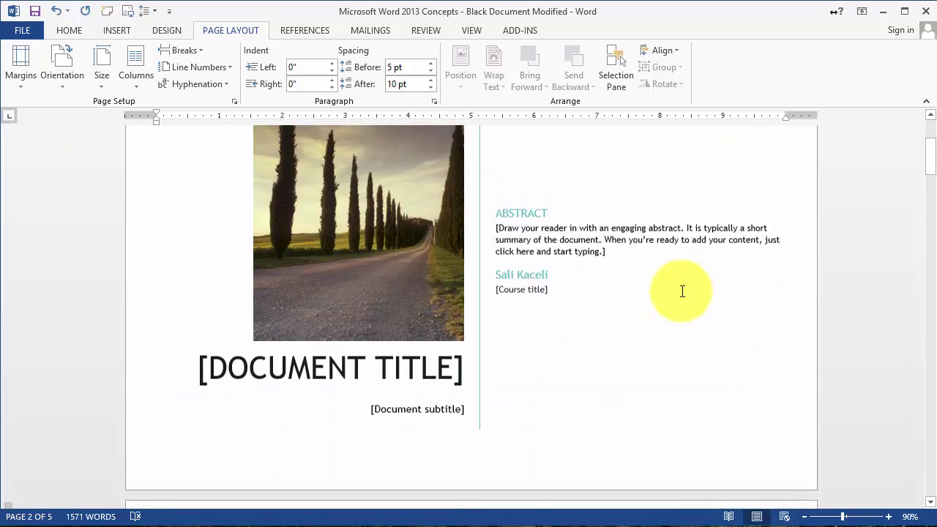
pyautogui.scroll(-1, 680, 292)
pyautogui.click(804, 517)
pyautogui.click(804, 517)
pyautogui.click(804, 517)
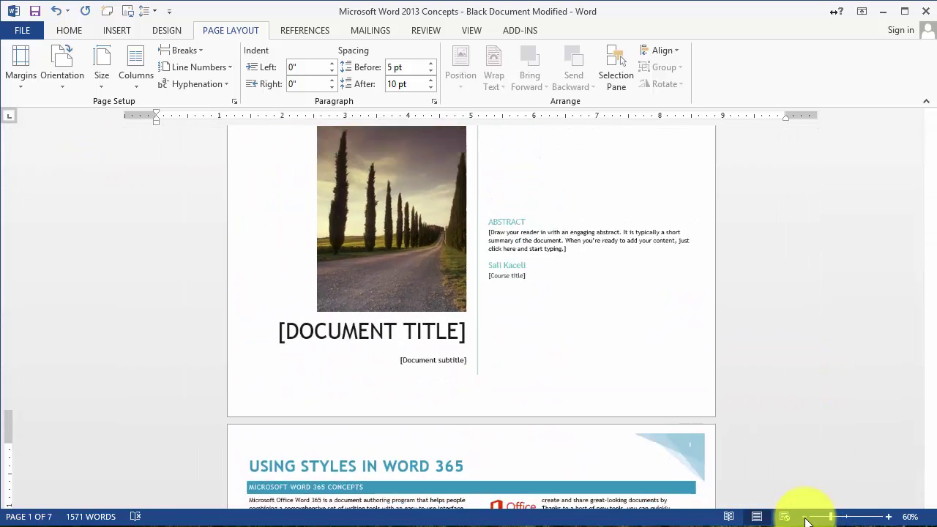
pyautogui.click(805, 517)
pyautogui.click(804, 518)
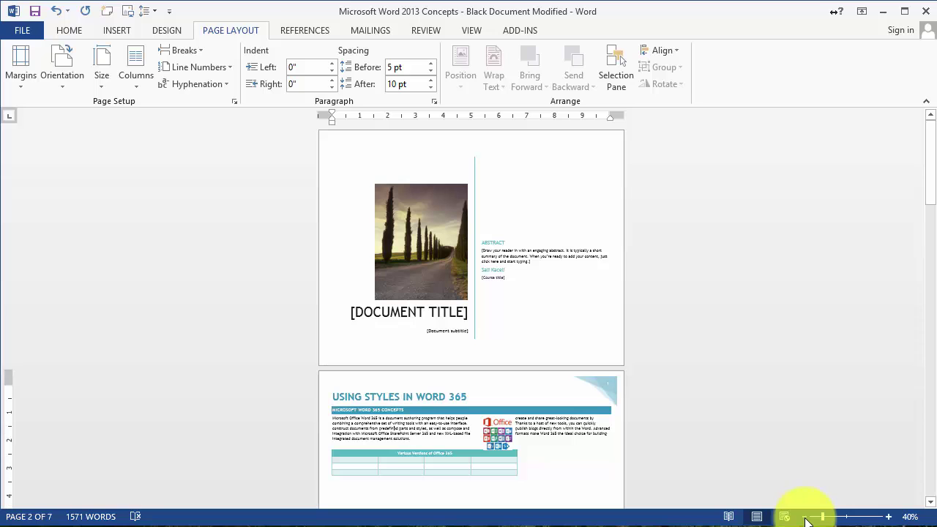
pyautogui.click(75, 87)
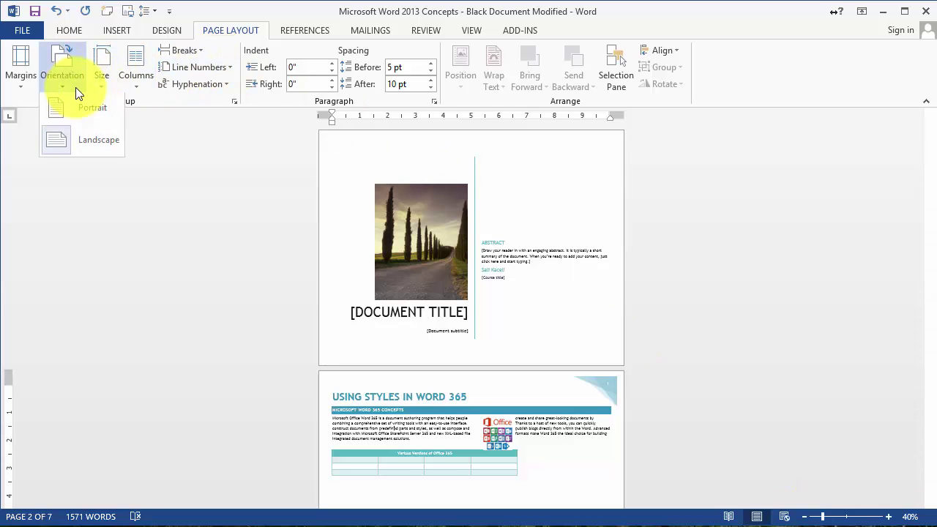
pyautogui.click(85, 118)
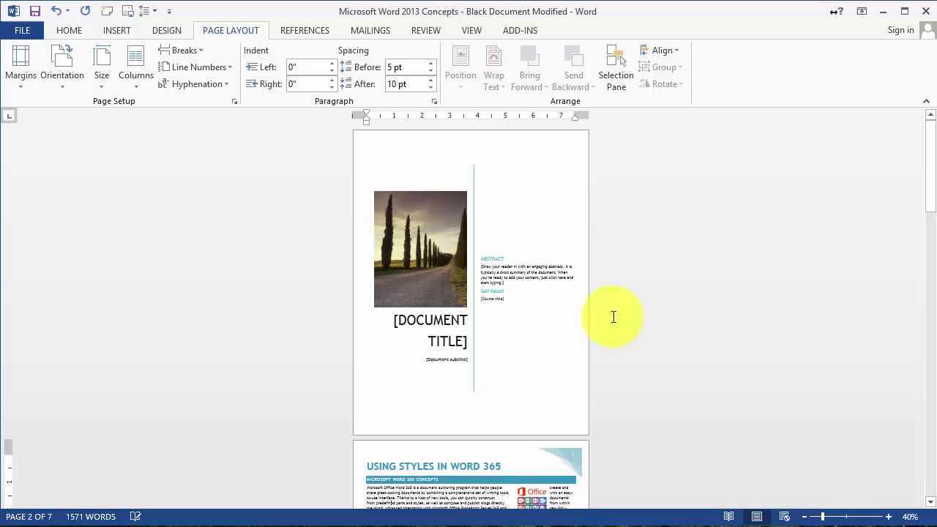
pyautogui.scroll(-3, 600, 314)
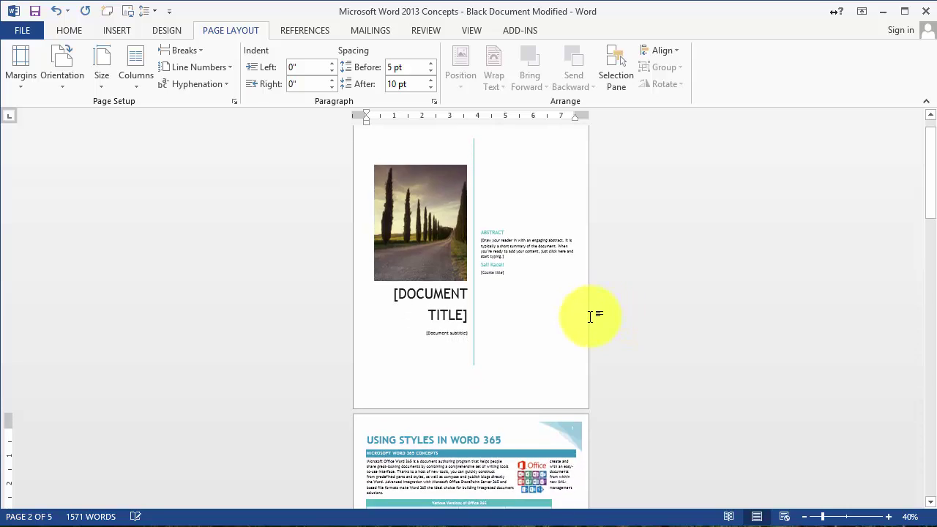
pyautogui.click(885, 517)
pyautogui.click(885, 517)
pyautogui.click(885, 517)
pyautogui.click(886, 517)
pyautogui.click(886, 519)
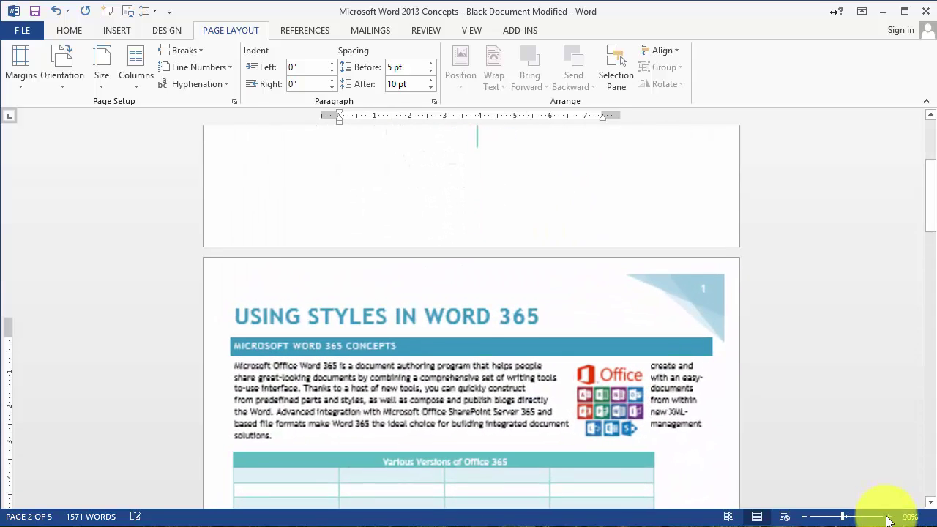
pyautogui.click(886, 519)
pyautogui.click(886, 519)
pyautogui.click(106, 86)
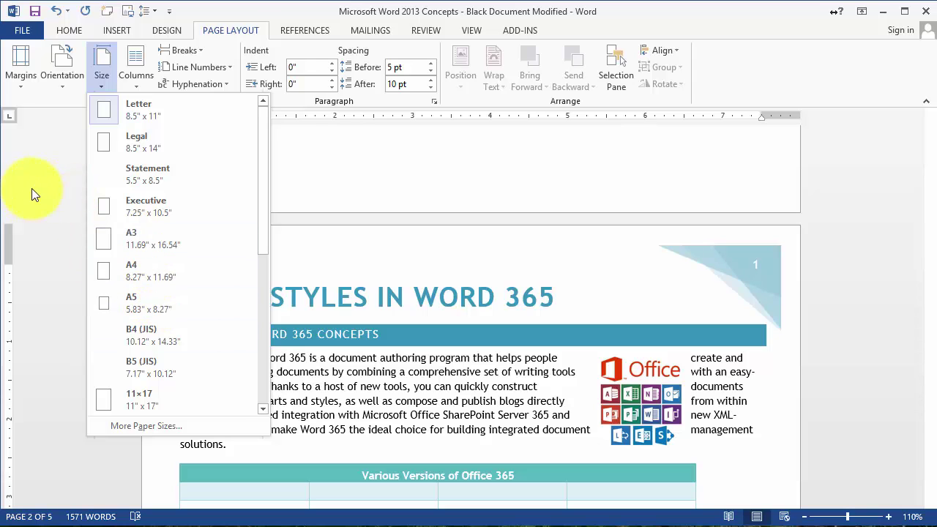
pyautogui.click(49, 172)
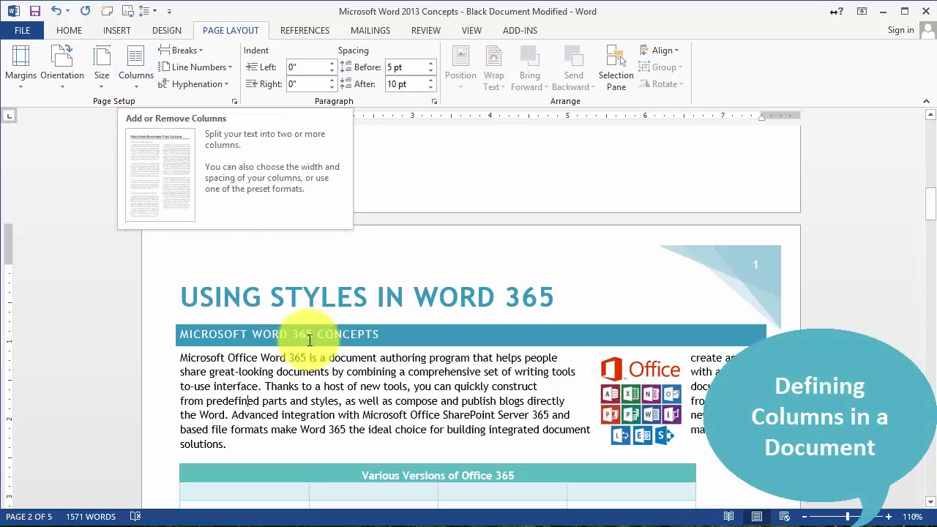
# Select the first Editing and Reviewing Tools paragraph and format it as Two columns.
pyautogui.scroll(-14, 369, 366)
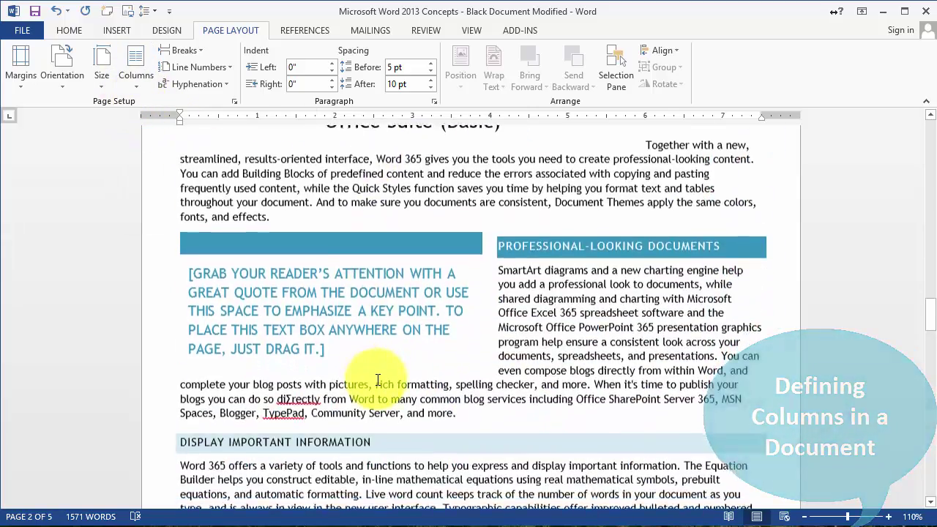
pyautogui.scroll(-8, 309, 314)
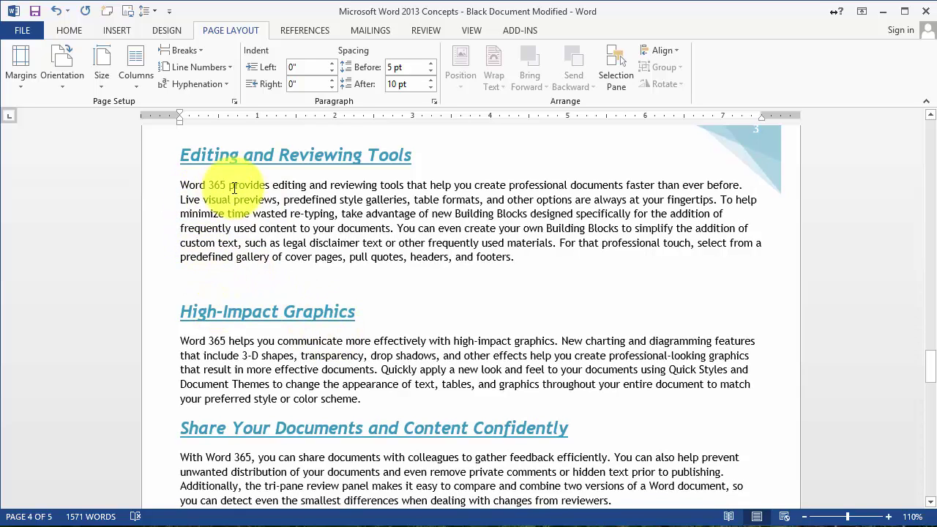
pyautogui.click(183, 185)
pyautogui.keyDown('shift'); pyautogui.click(519, 260); pyautogui.keyUp('shift')
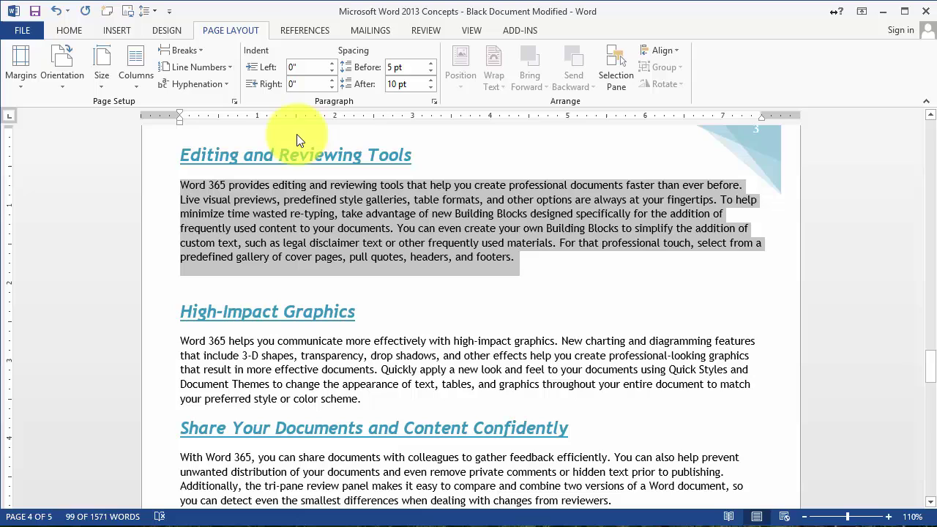
pyautogui.click(141, 84)
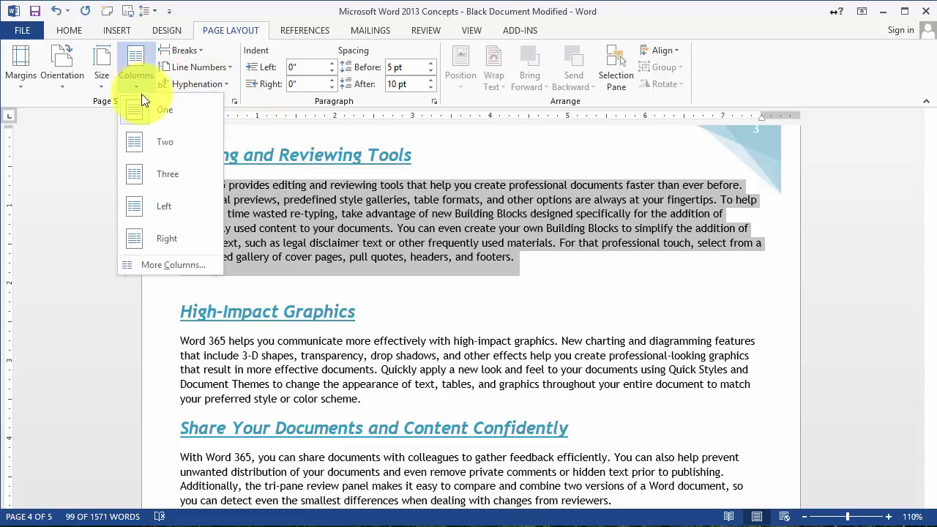
pyautogui.click(150, 151)
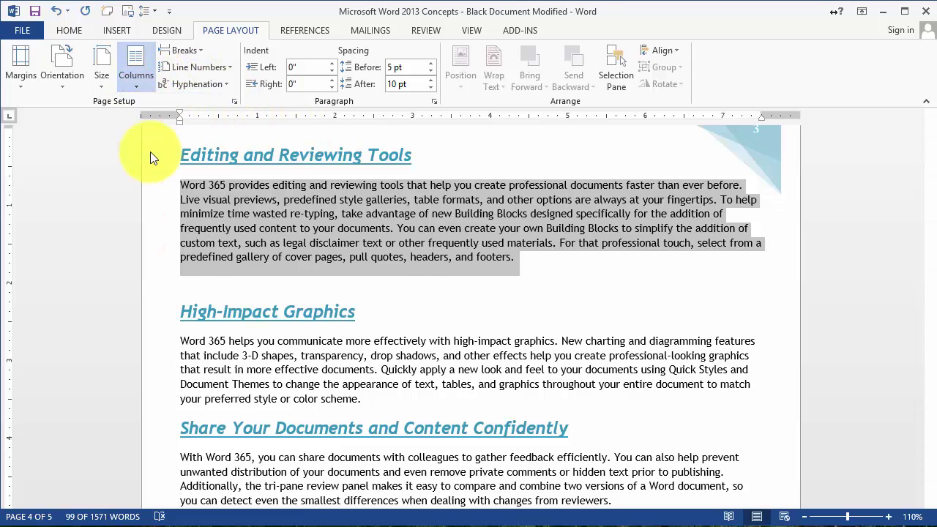
pyautogui.click(496, 247)
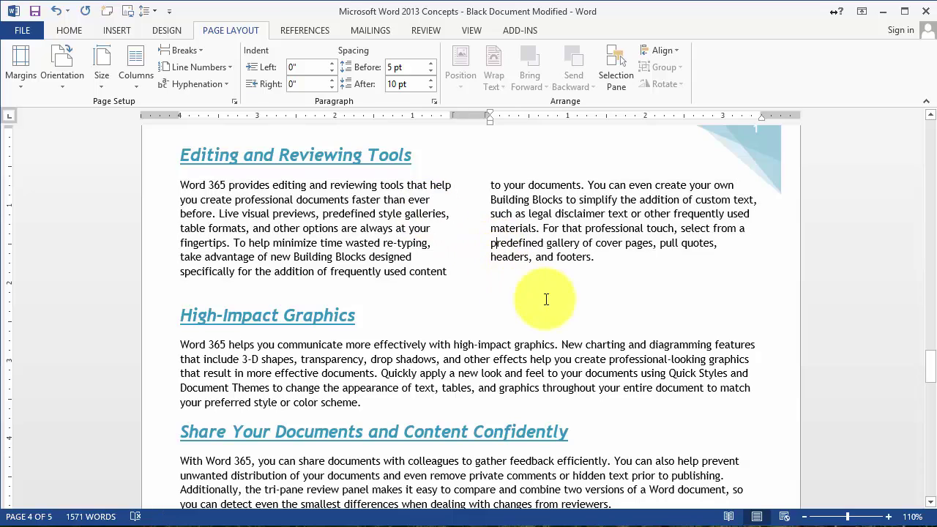
pyautogui.click(273, 199)
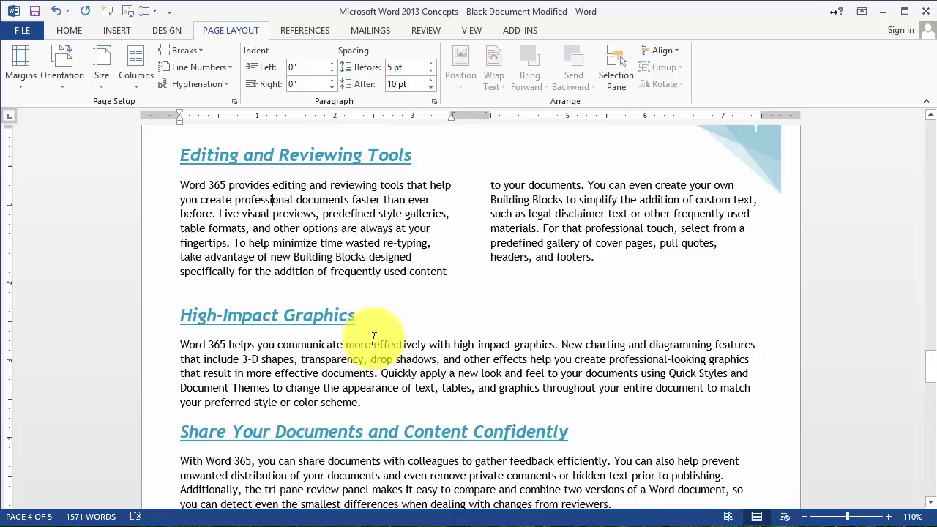
# Set Two columns applied to 'This point forward' in the Columns dialog, then review the result.
pyautogui.scroll(-2, 200, 359)
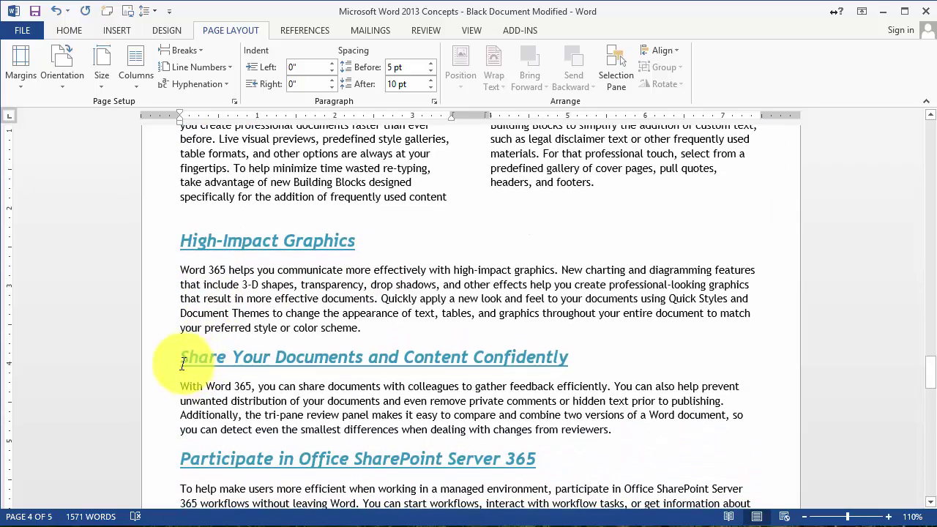
pyautogui.scroll(-3, 183, 360)
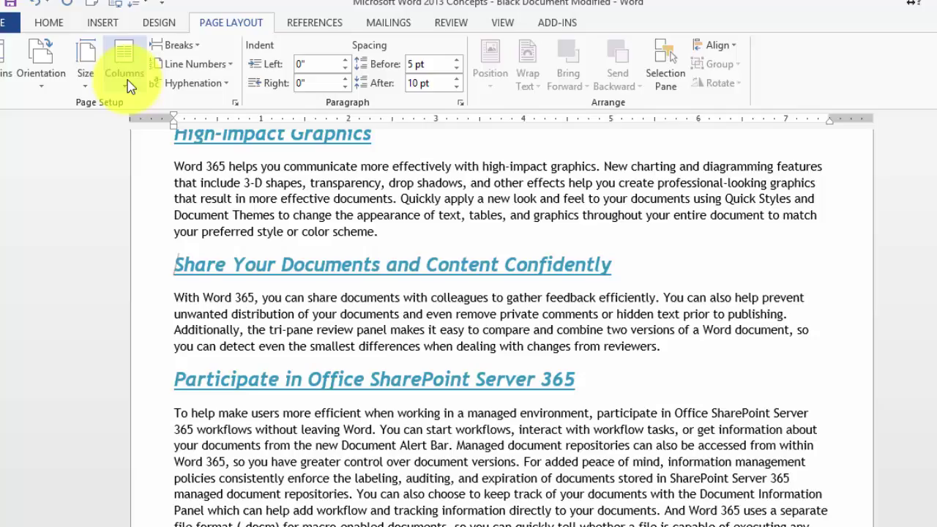
pyautogui.click(138, 78)
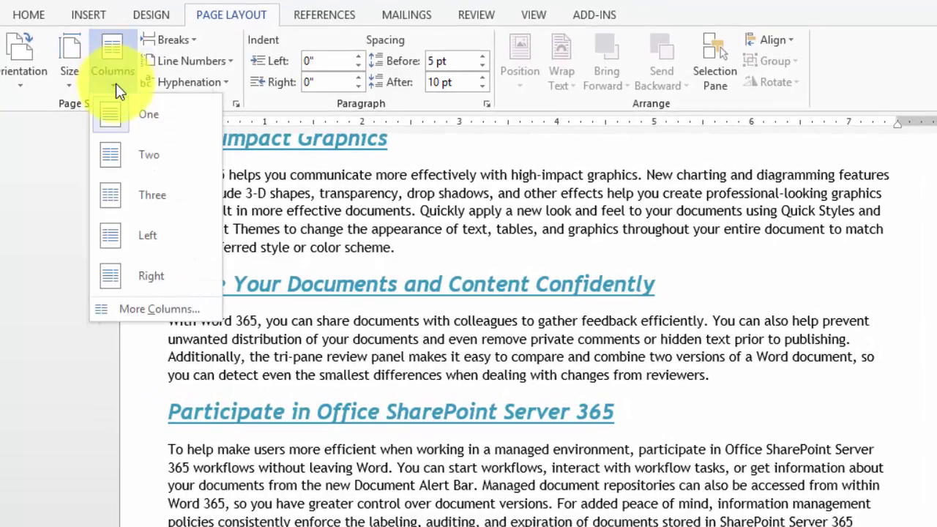
pyautogui.click(159, 309)
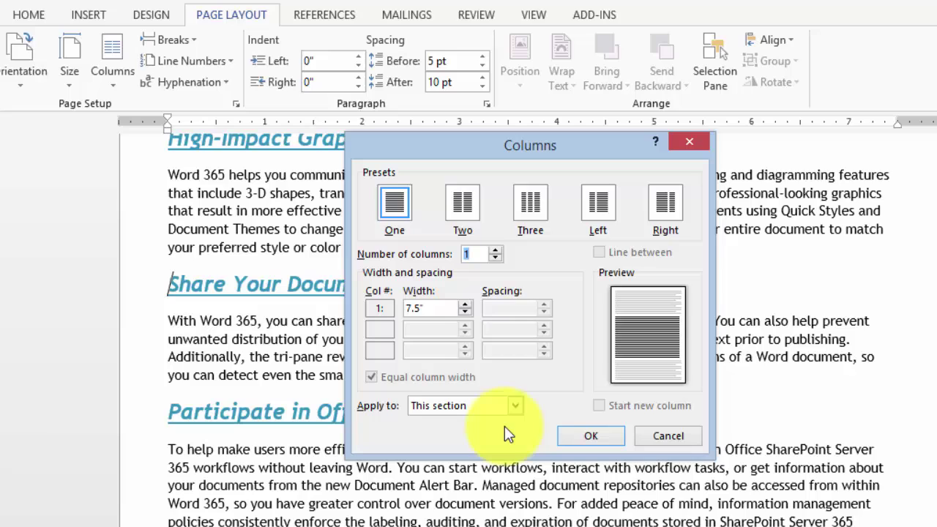
pyautogui.click(468, 209)
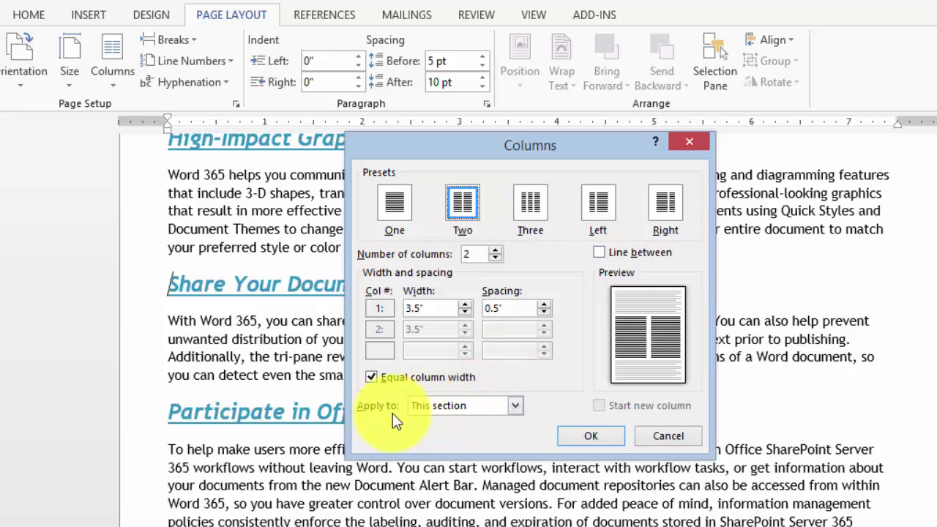
pyautogui.click(447, 408)
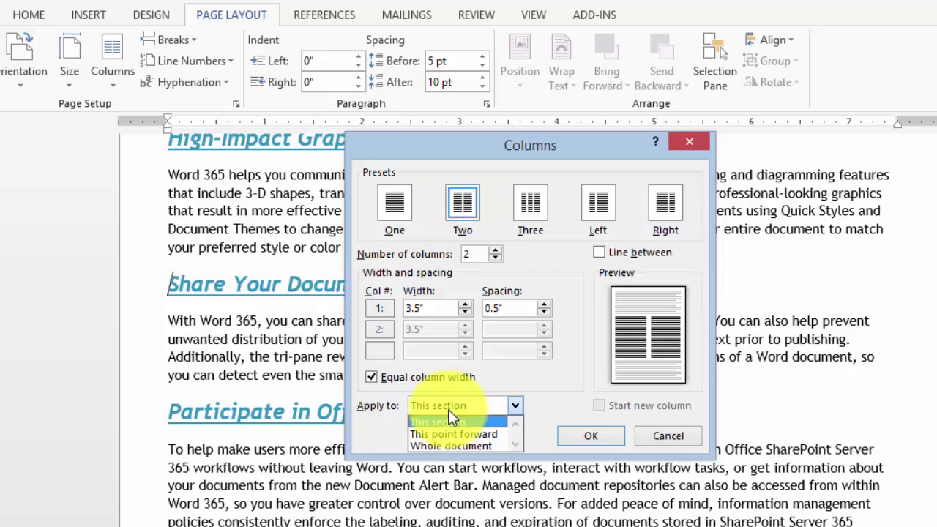
pyautogui.click(483, 435)
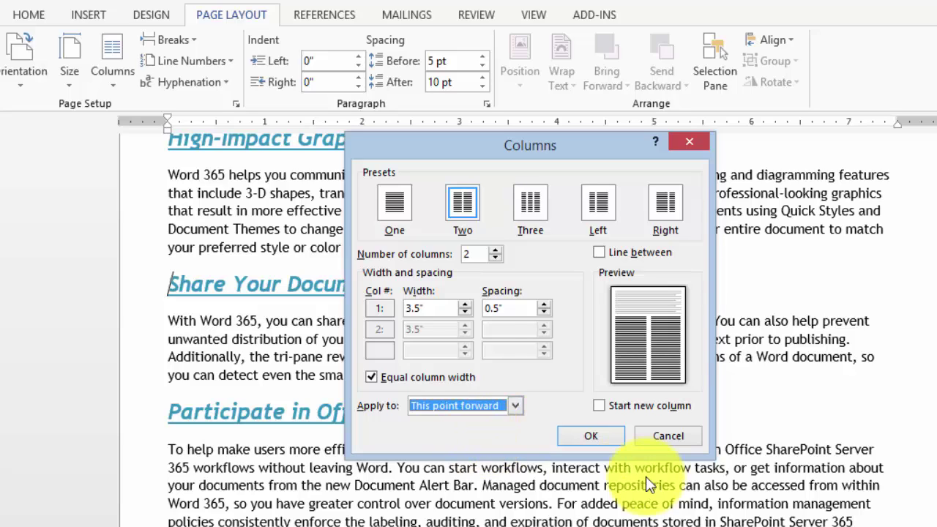
pyautogui.click(582, 437)
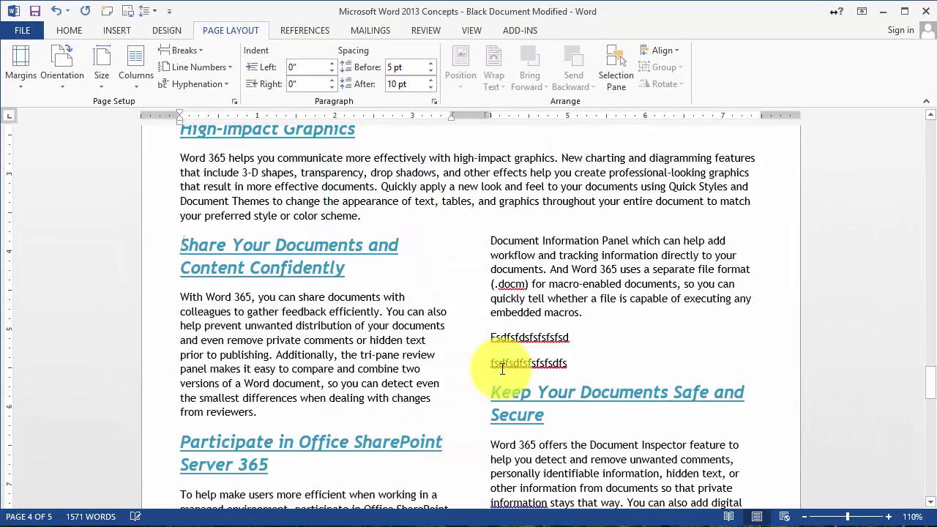
pyautogui.scroll(-6, 314, 268)
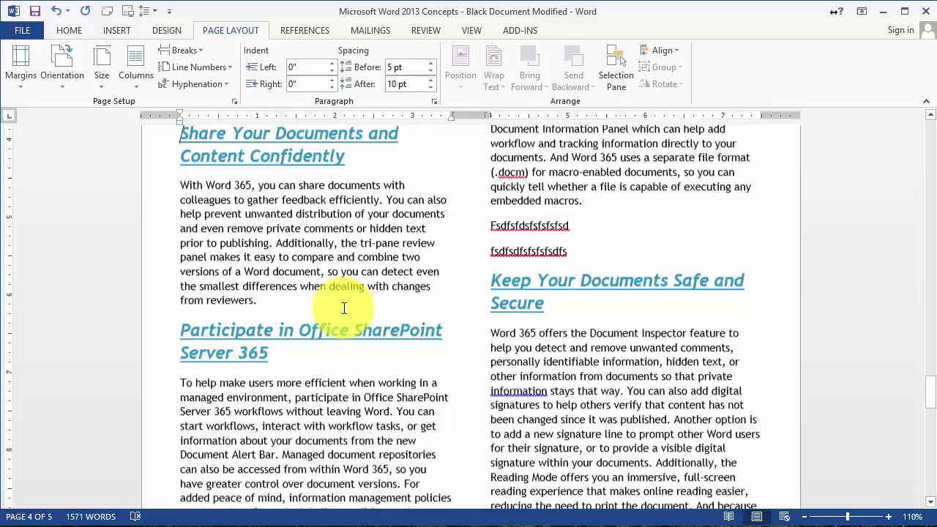
pyautogui.scroll(-10, 345, 304)
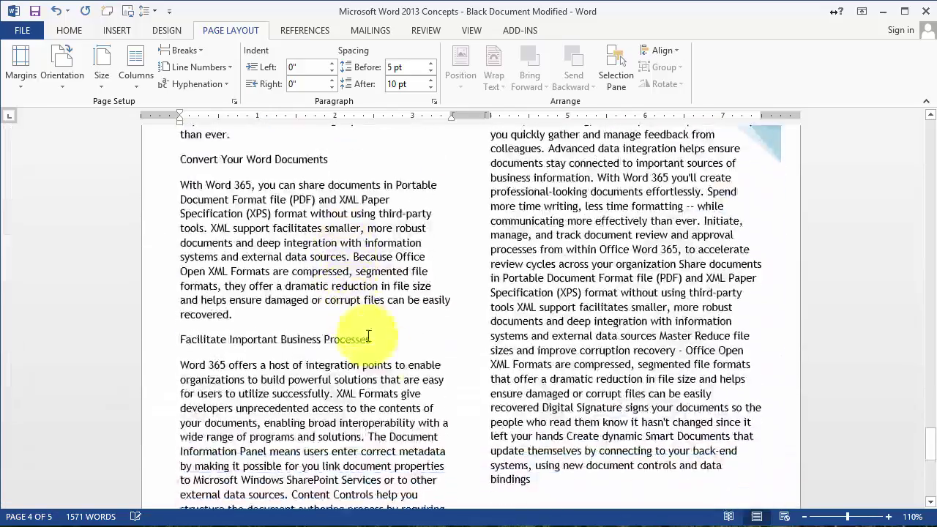
pyautogui.scroll(15, 425, 372)
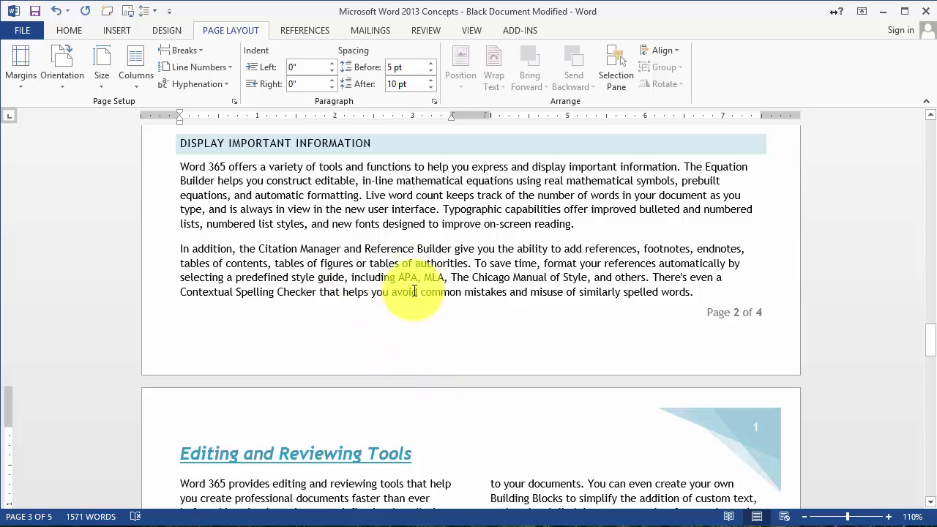
pyautogui.scroll(6, 382, 267)
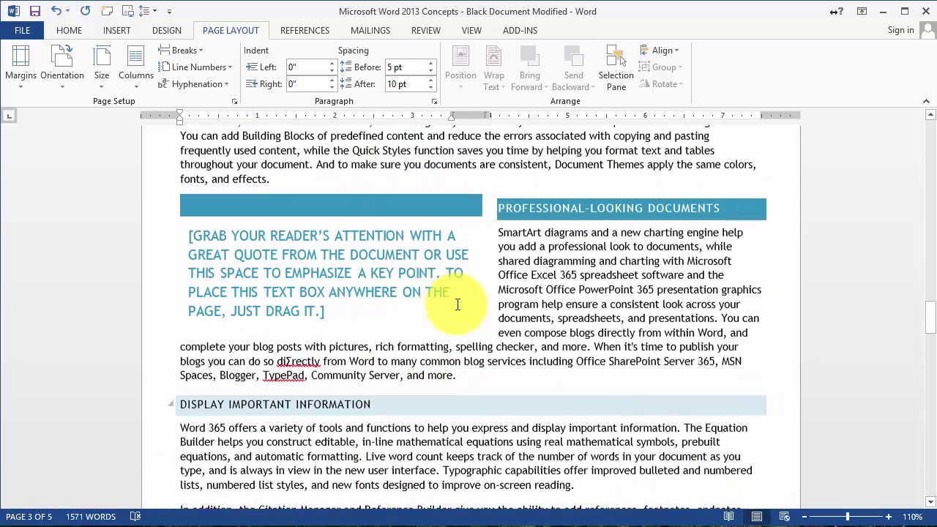
pyautogui.scroll(-12, 469, 366)
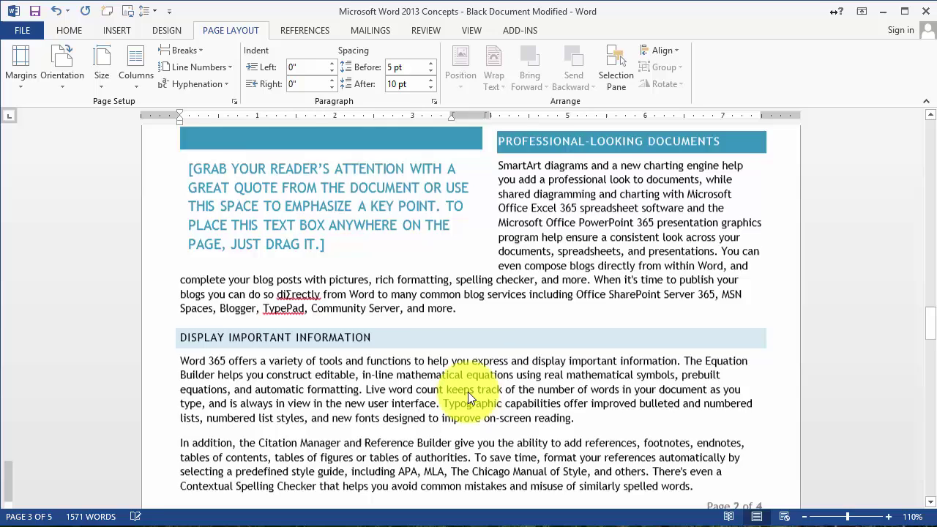
# Give the High-Impact Graphics paragraph 1" left and right indents.
pyautogui.tripleClick(461, 233)
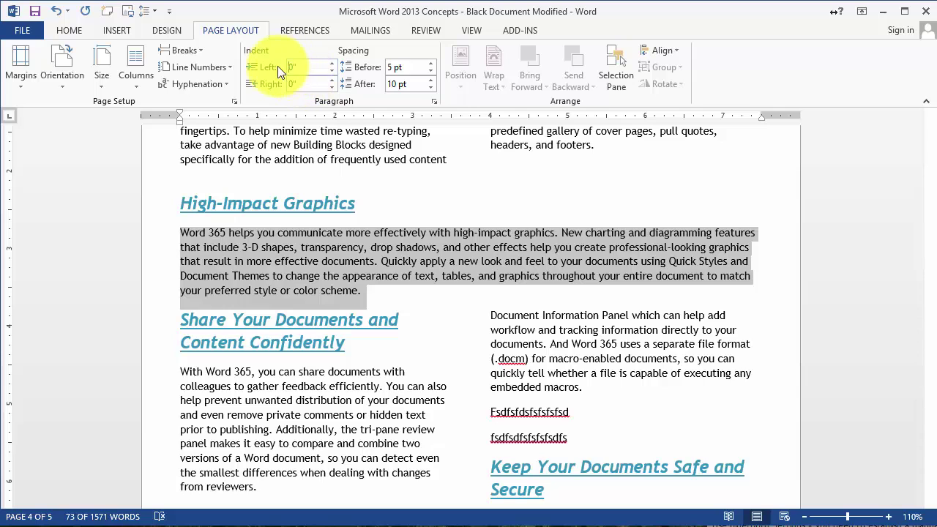
pyautogui.click(304, 71)
pyautogui.write('1')
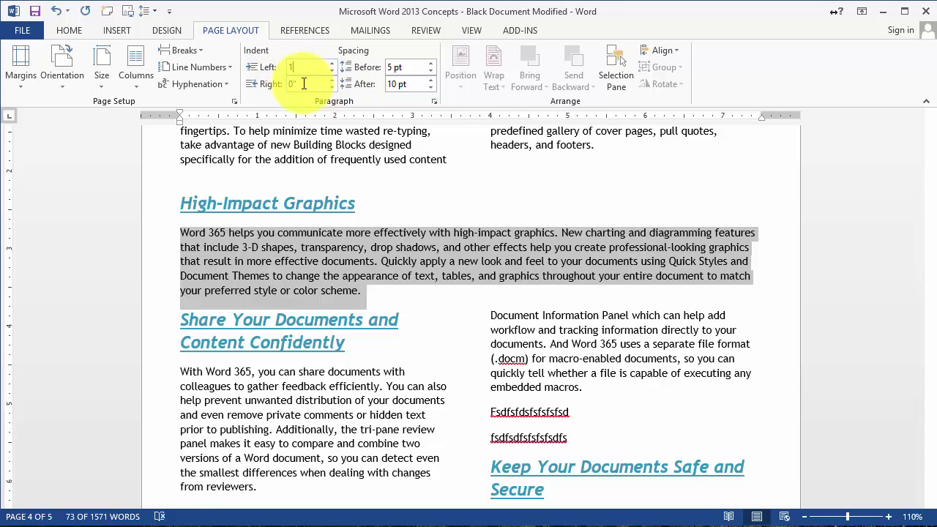
pyautogui.click(288, 83)
pyautogui.press('Delete')
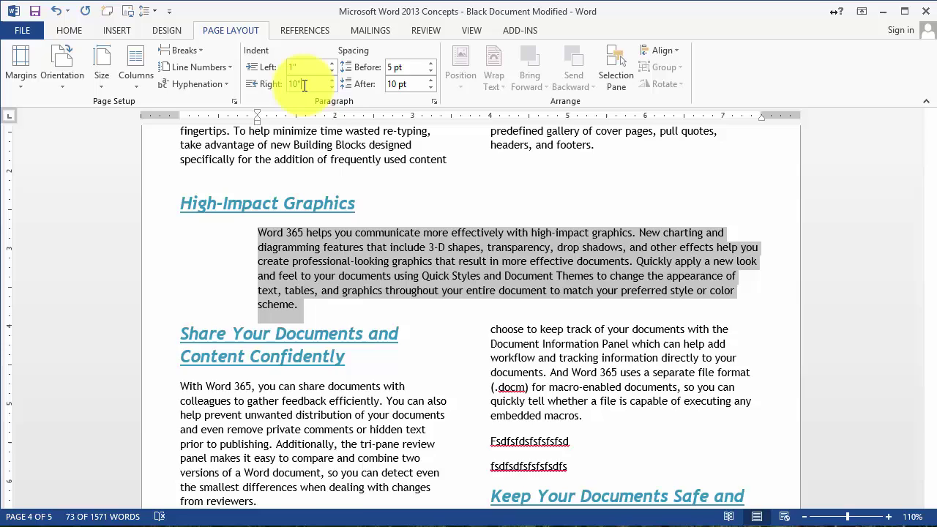
pyautogui.press('Return')
pyautogui.click(676, 276)
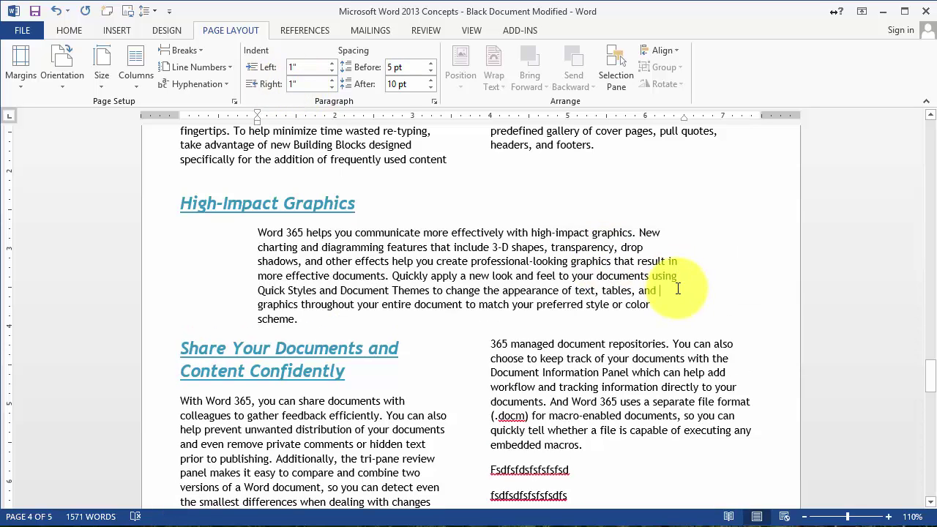
pyautogui.click(374, 247)
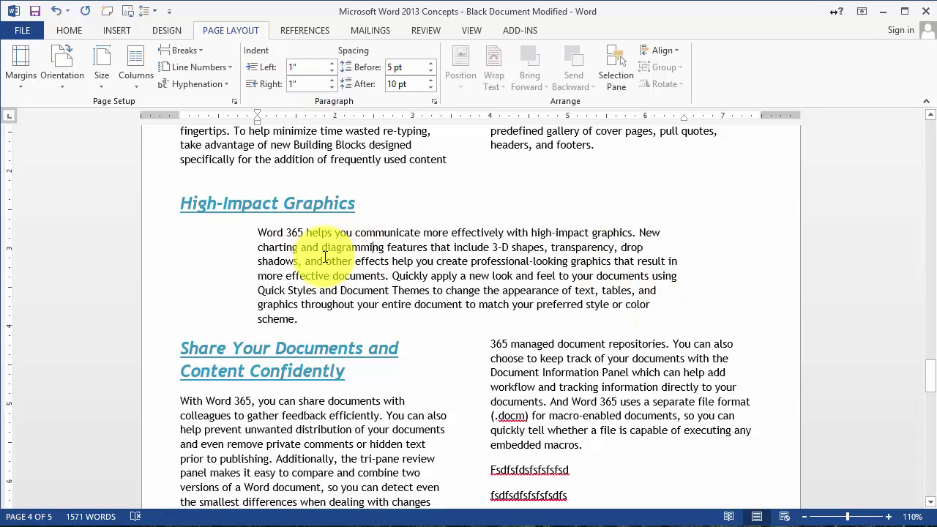
# In the Paragraph dialog, change the High-Impact Graphics paragraph's left and right indentation to 0.5".
pyautogui.moveTo(256, 233); pyautogui.dragTo(464, 316)
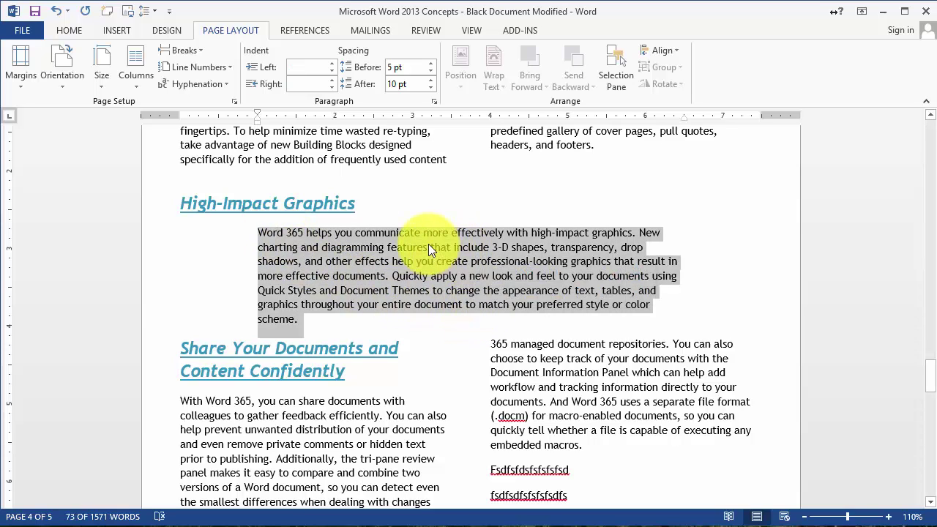
pyautogui.rightClick(429, 245)
pyautogui.click(483, 345)
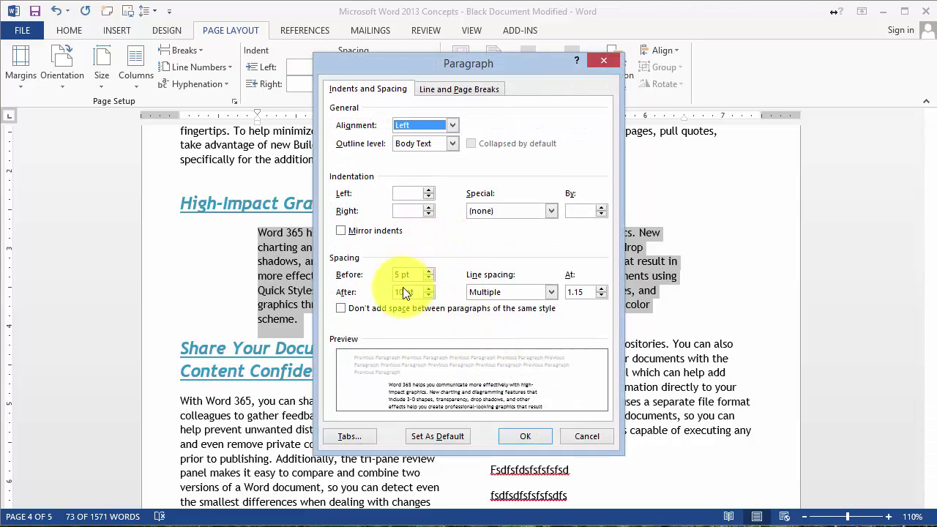
pyautogui.click(412, 192)
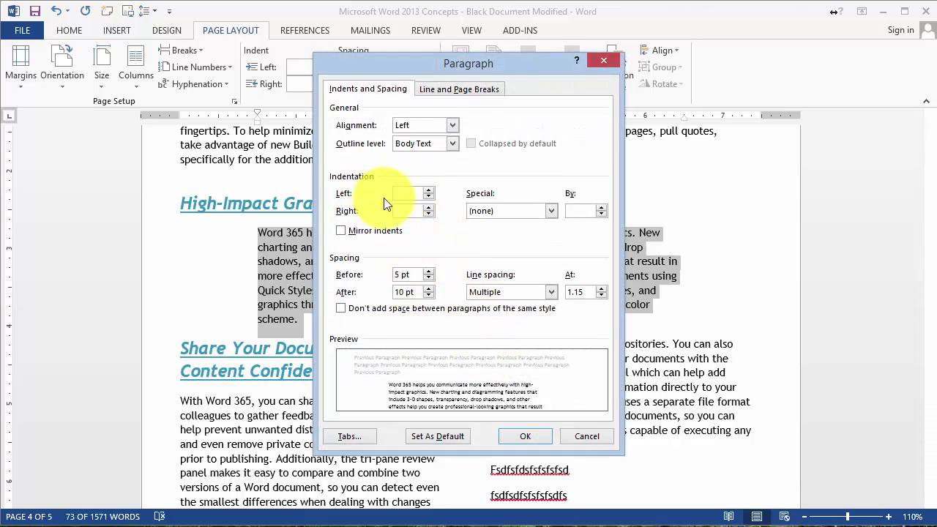
pyautogui.click(405, 212)
pyautogui.click(402, 195)
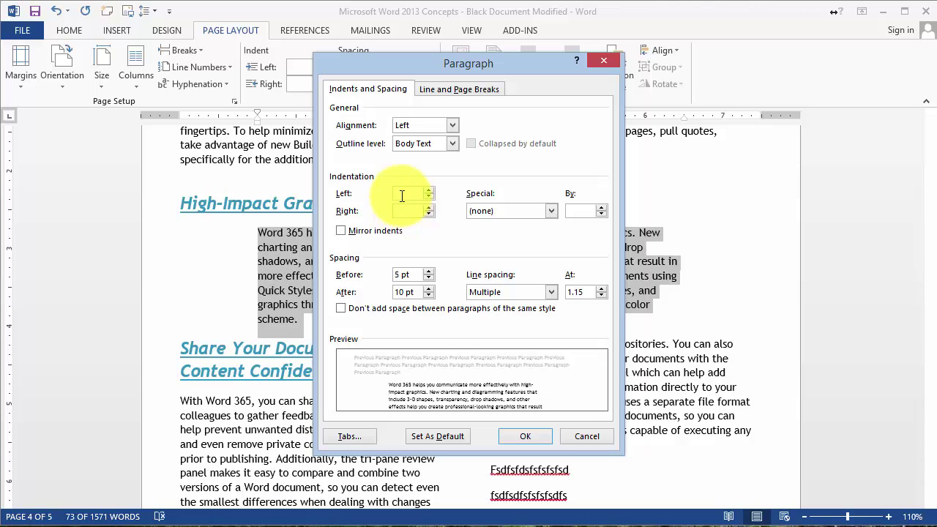
pyautogui.write('1')
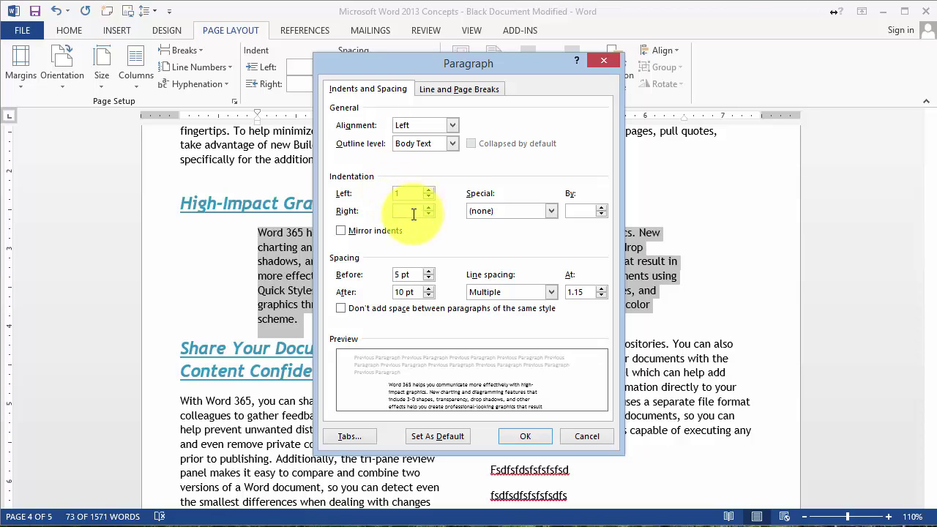
pyautogui.click(410, 211)
pyautogui.doubleClick(407, 193)
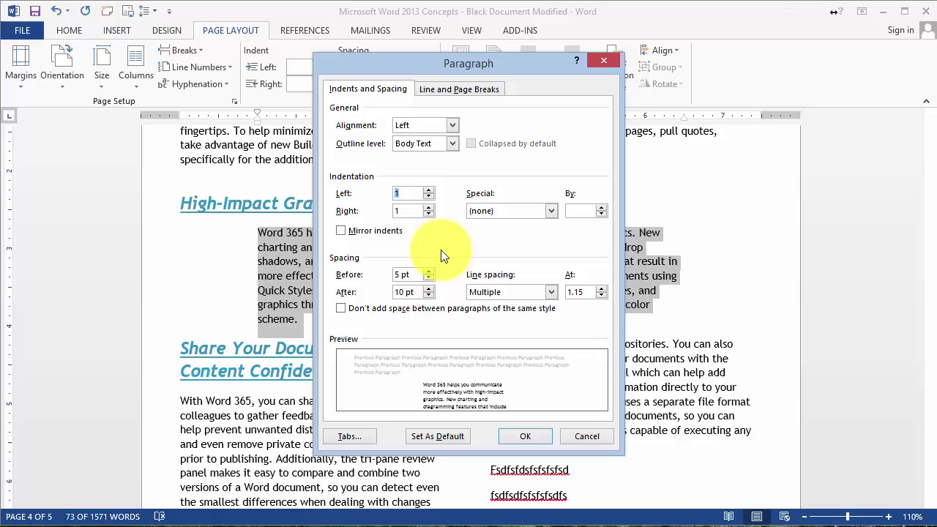
pyautogui.write('.')
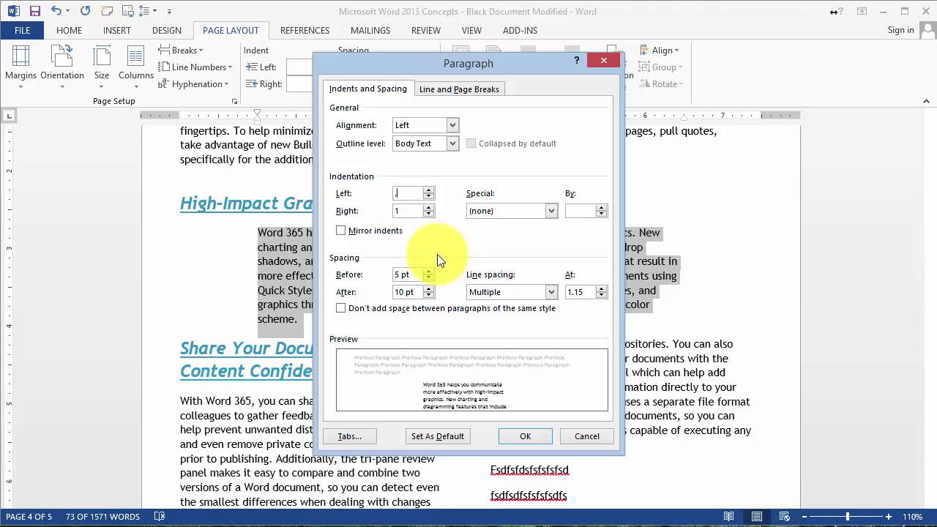
pyautogui.write('5')
pyautogui.press('Tab')
pyautogui.write('.5')
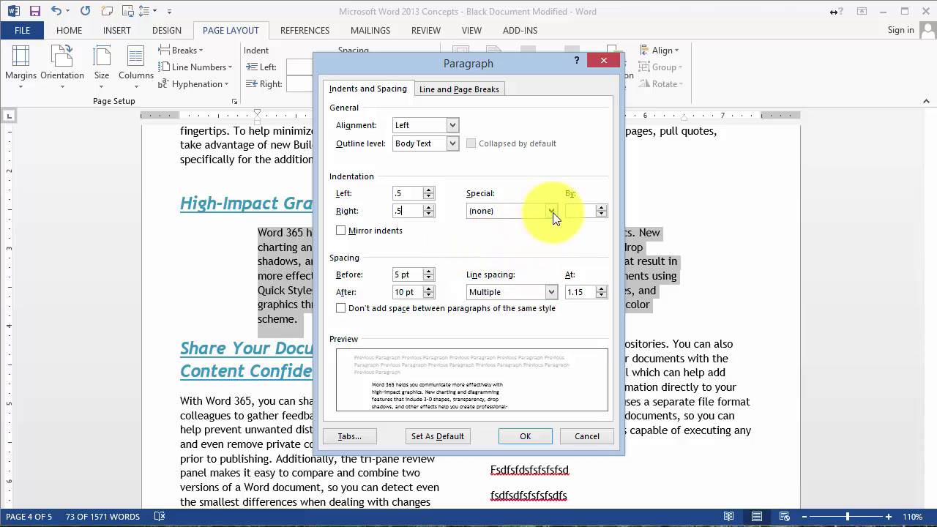
pyautogui.click(524, 440)
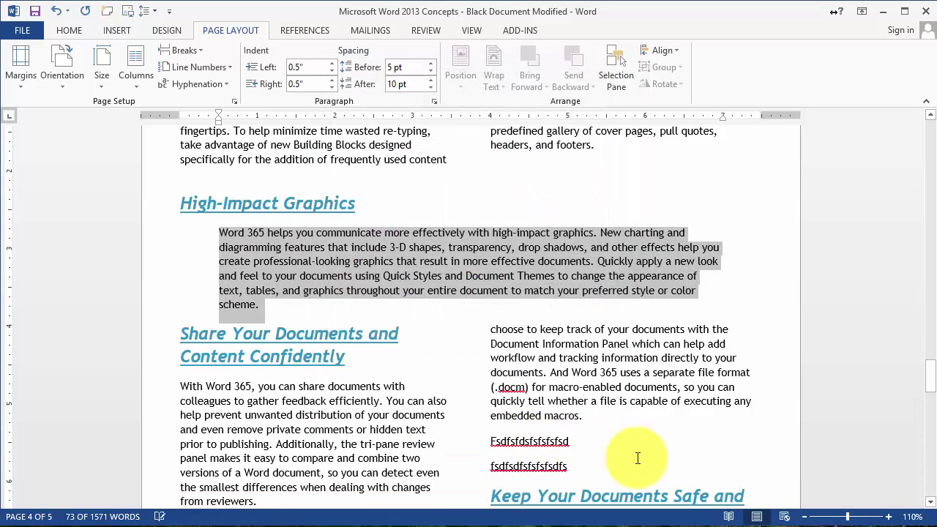
pyautogui.click(715, 233)
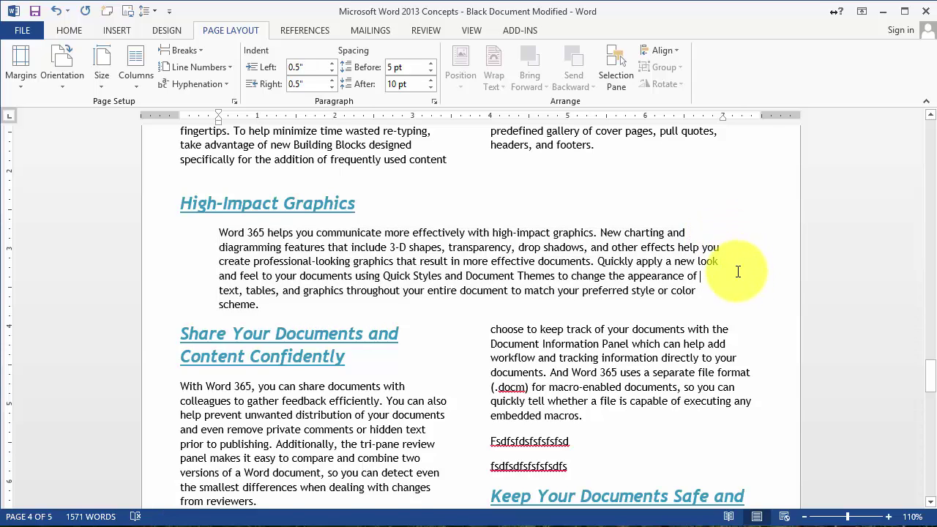
# Show the Breaks menu listing page, column, text-wrapping and section break types.
pyautogui.scroll(2, 738, 272)
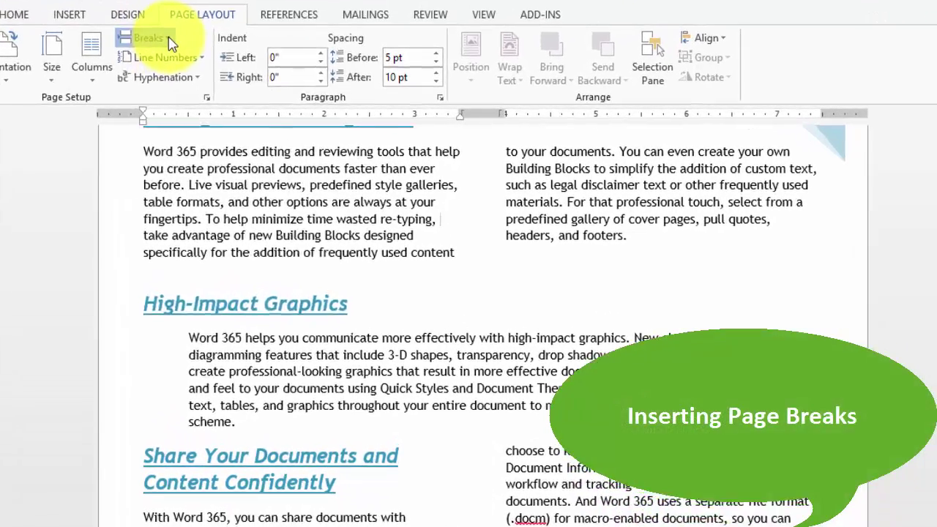
pyautogui.click(197, 50)
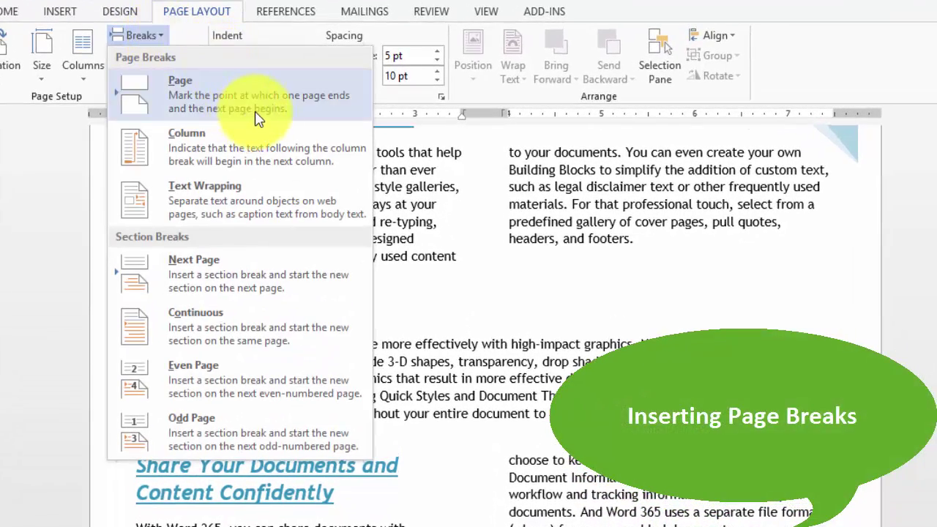